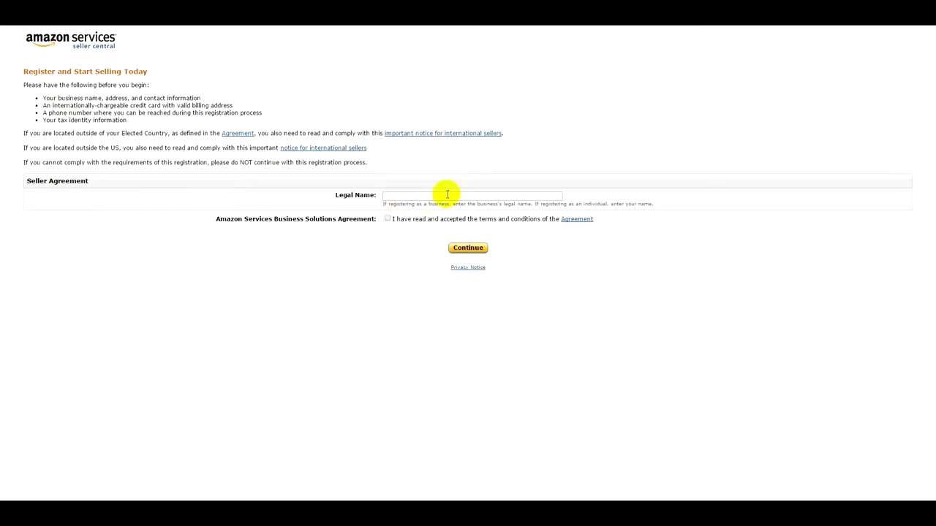
- Enter the seller's legal name, accept the Amazon Services Business Solutions Agreement and continue the registration
click(391, 194)
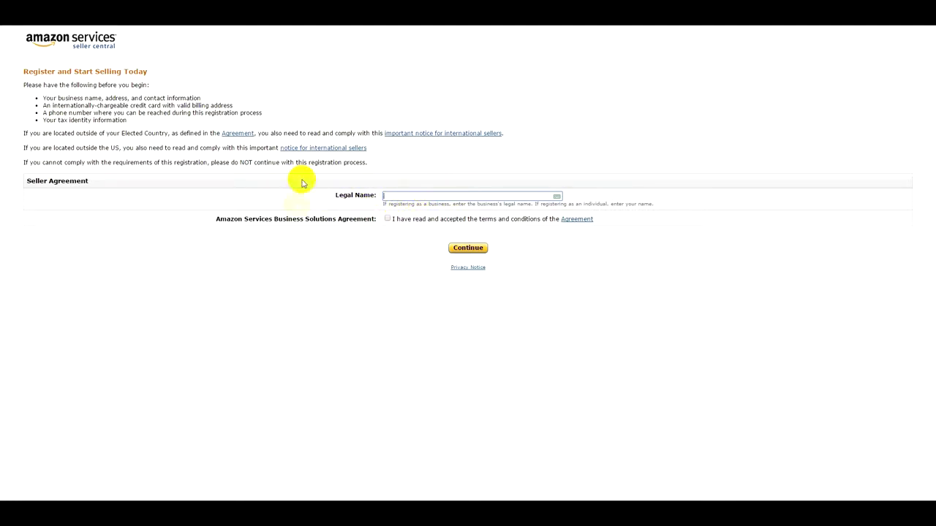
click(387, 219)
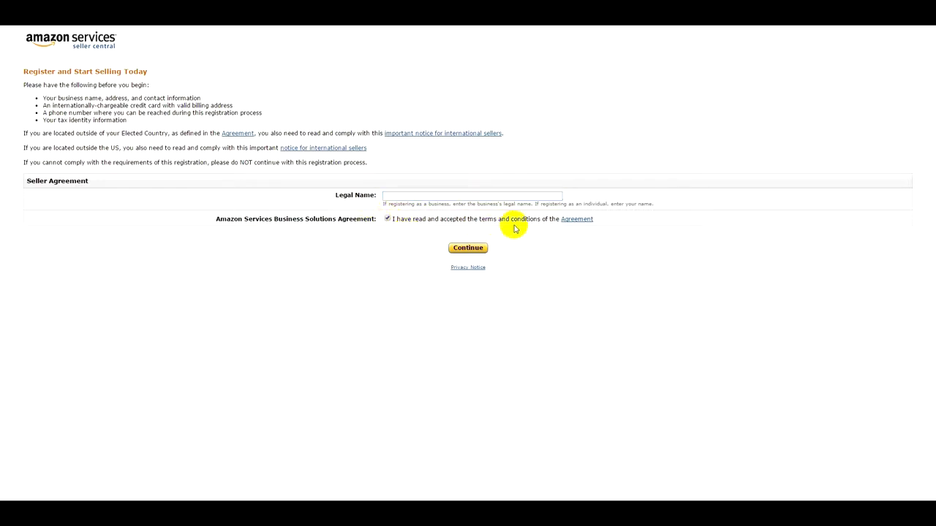
click(392, 194)
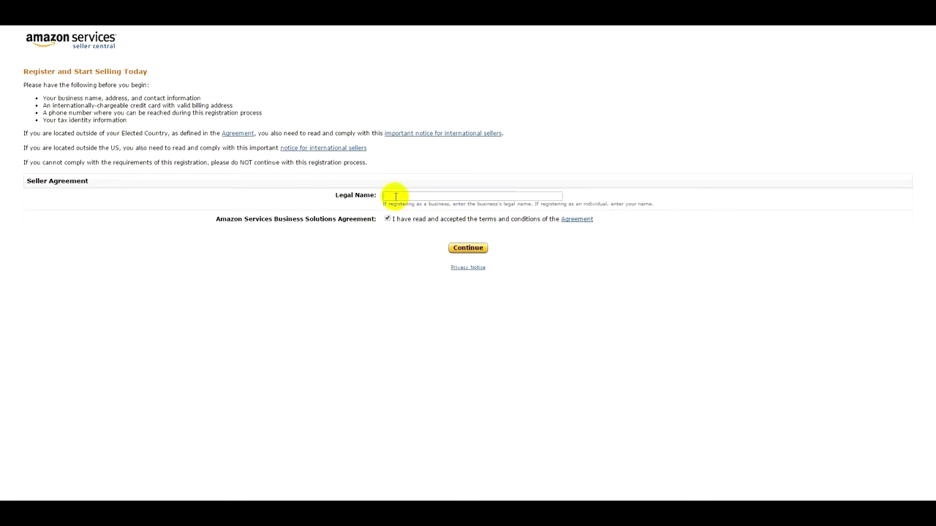
click(469, 248)
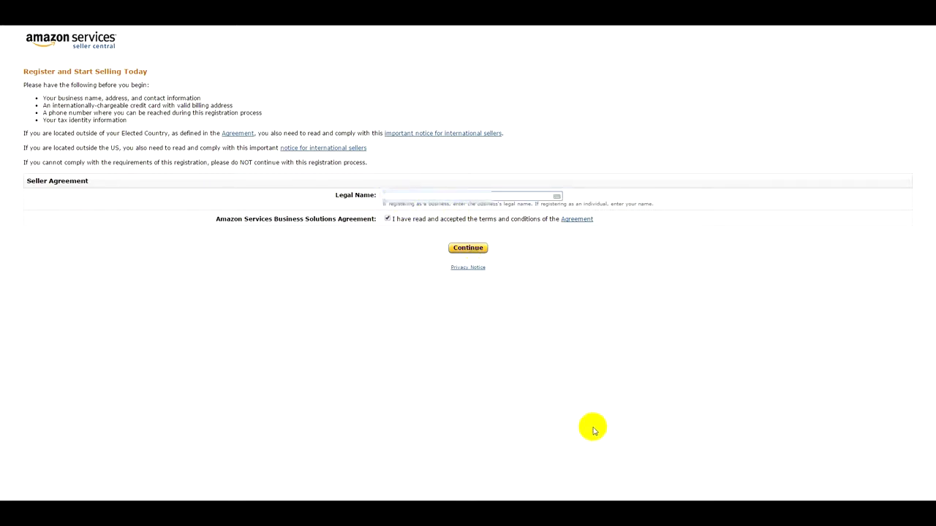
click(467, 249)
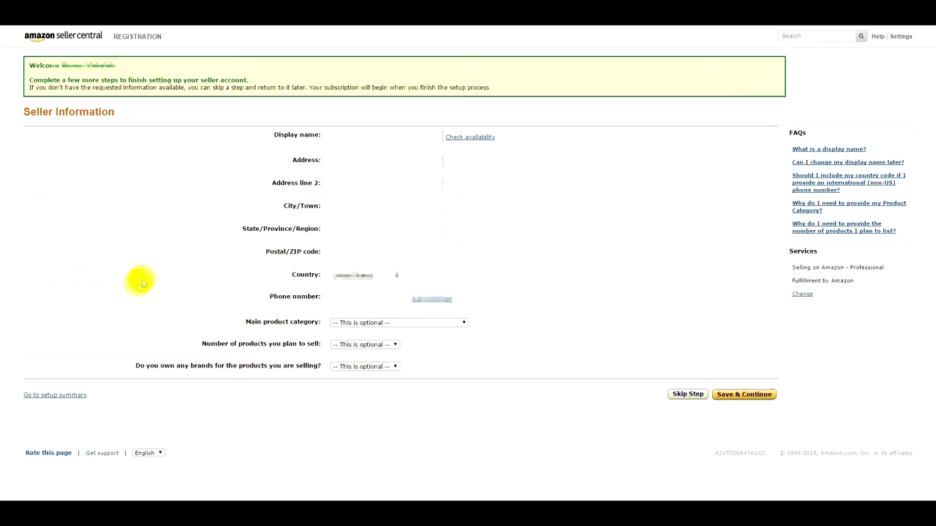
click(367, 135)
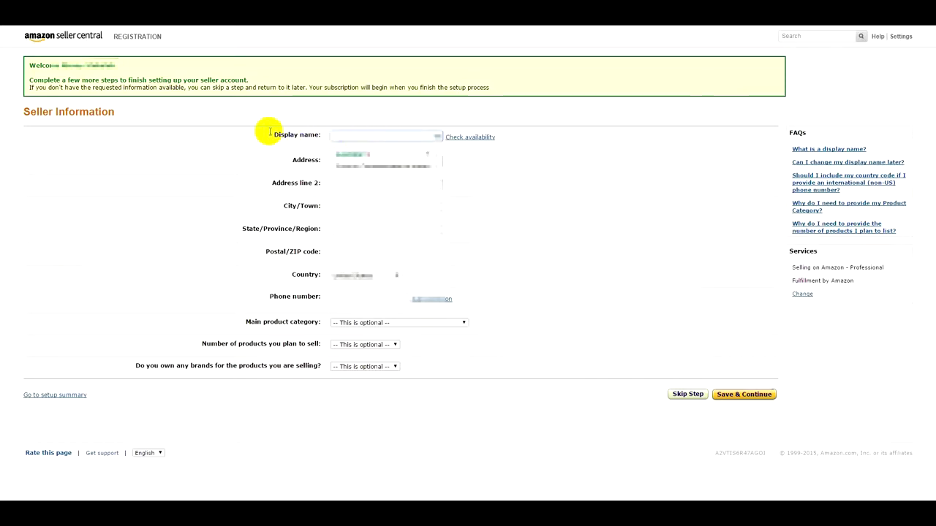
key(Escape)
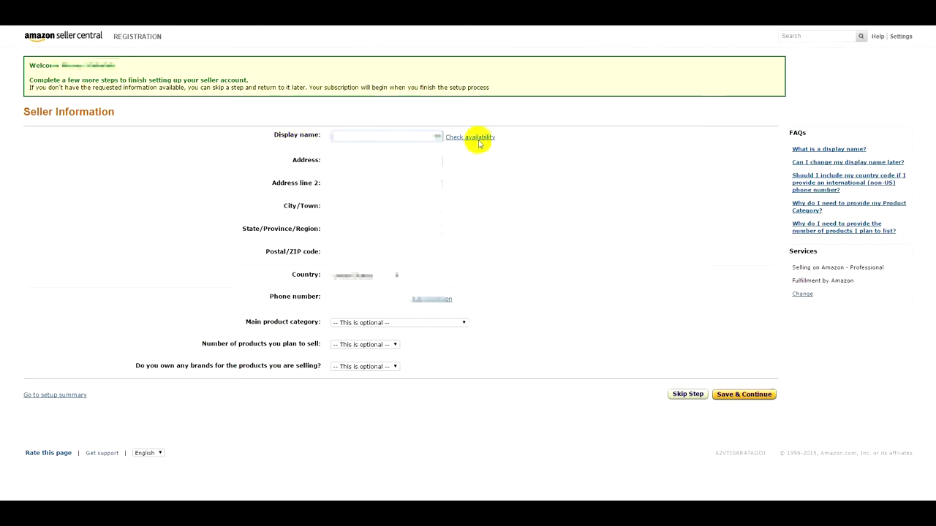
drag(503, 137, 448, 141)
click(351, 136)
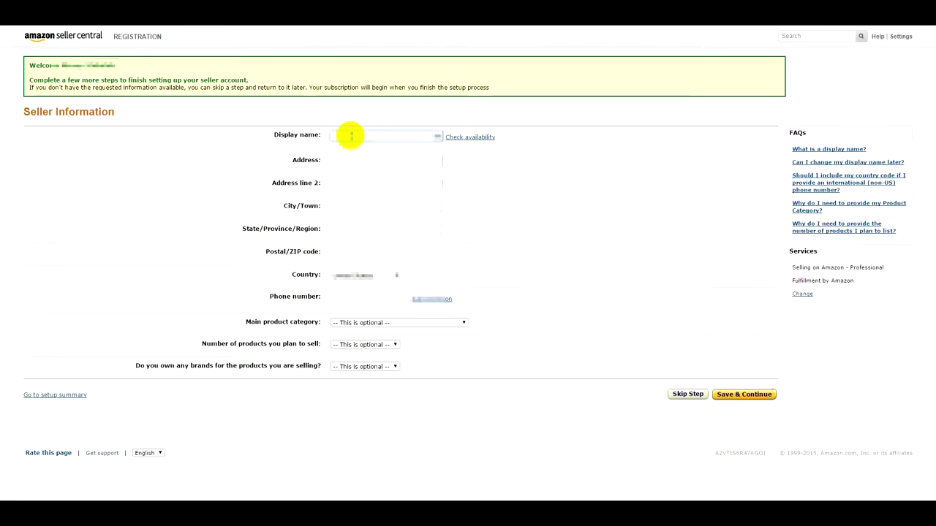
click(342, 161)
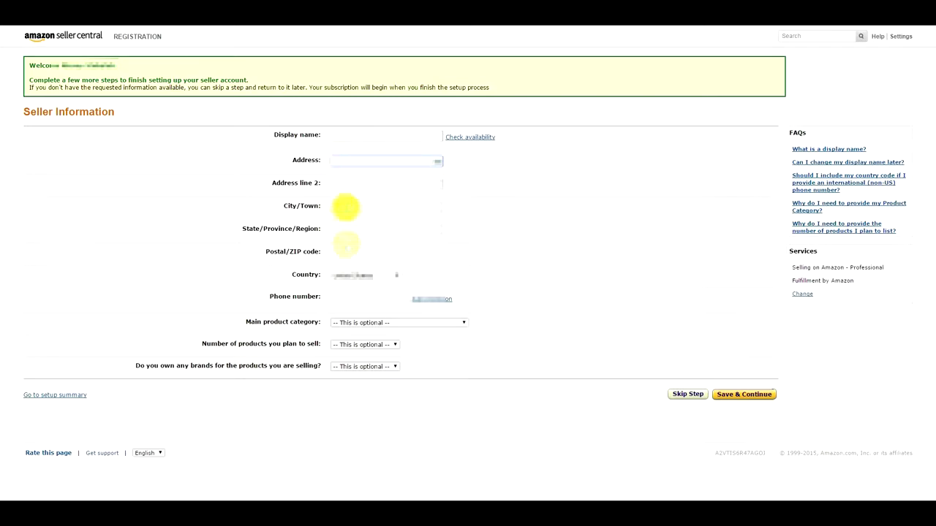
- Set the country in the seller information to Russia
click(396, 276)
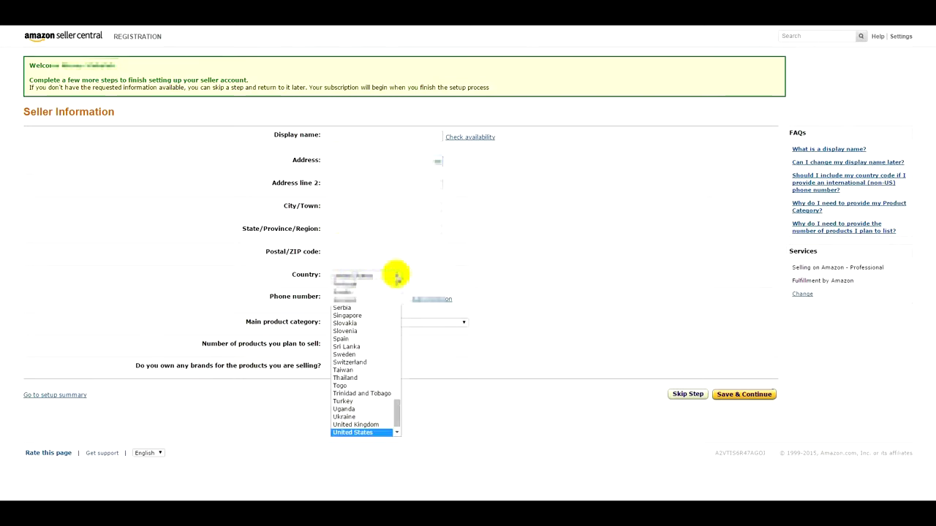
drag(400, 422, 394, 377)
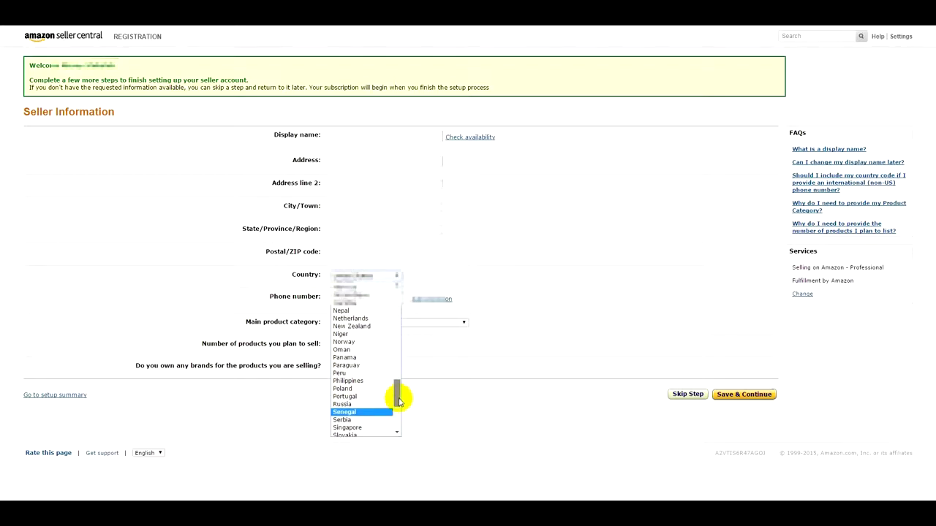
scroll(398, 391, up, 1)
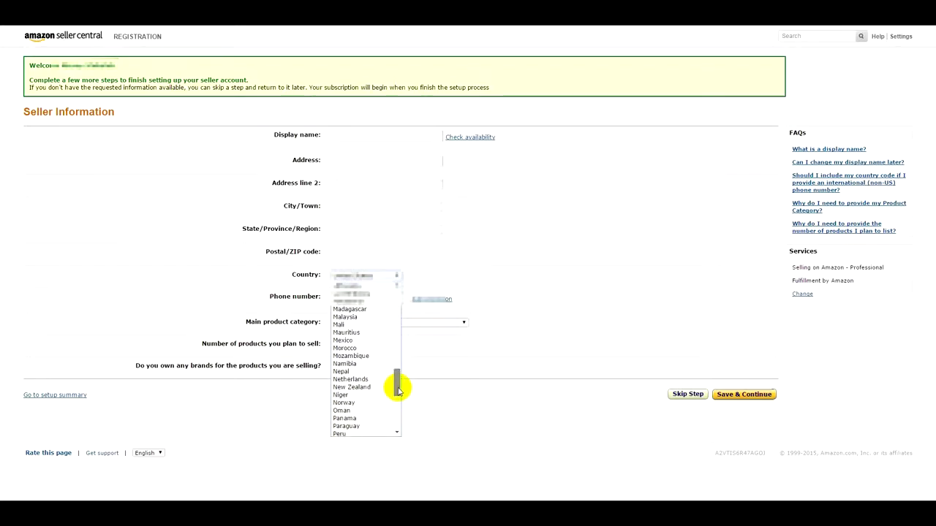
drag(399, 391, 398, 383)
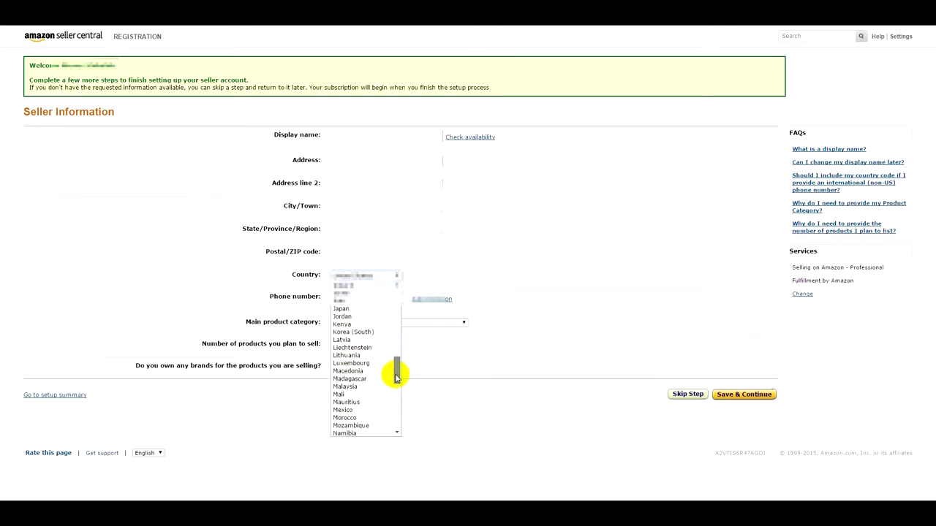
drag(396, 375, 396, 392)
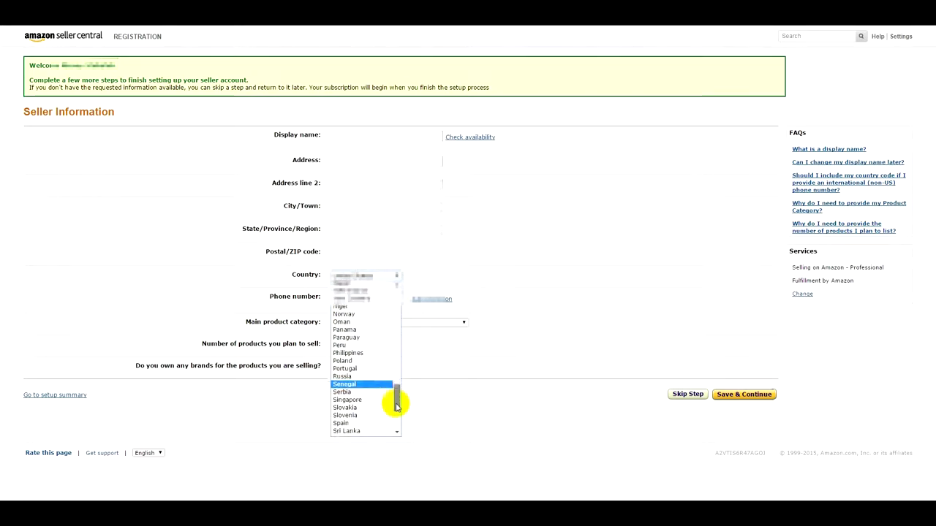
drag(395, 415, 397, 425)
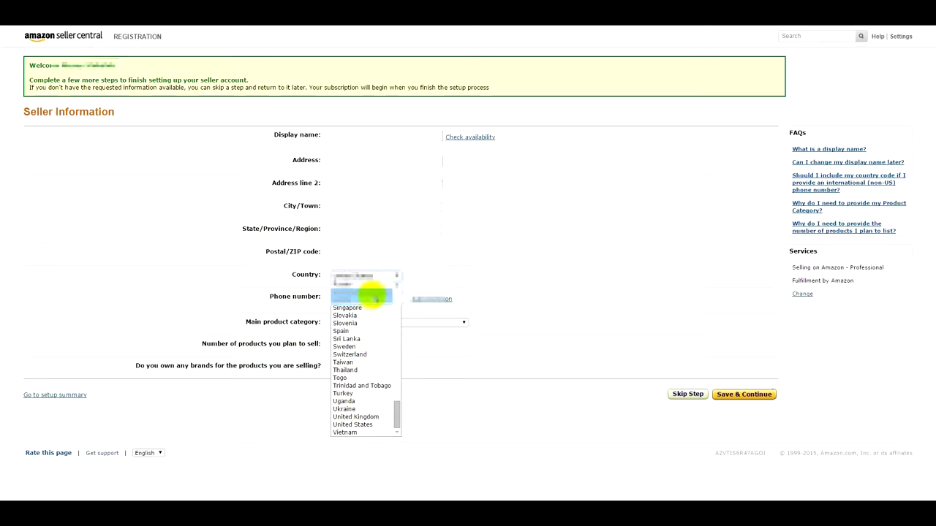
drag(397, 418, 399, 377)
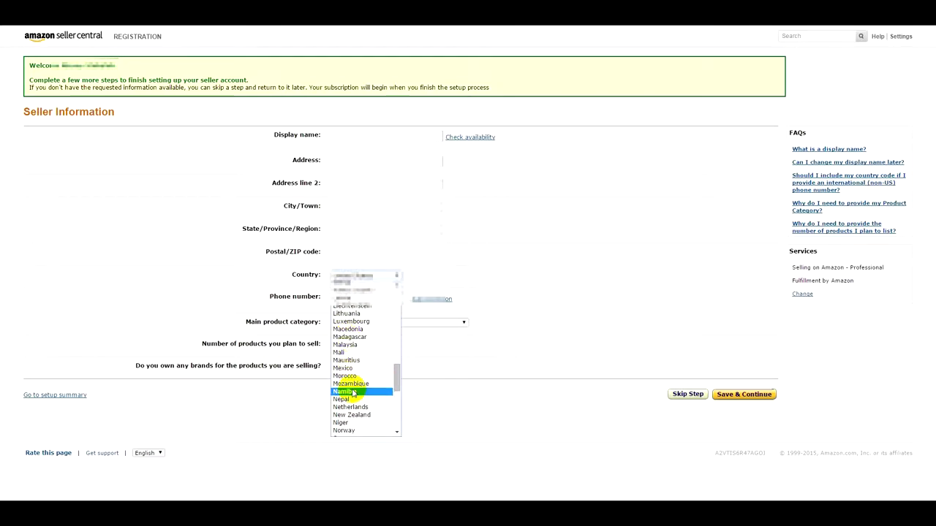
click(348, 354)
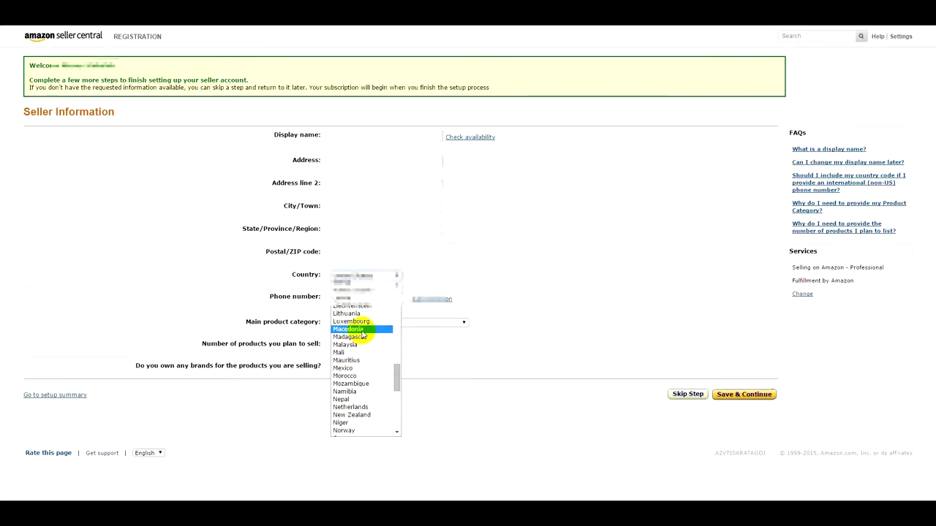
drag(395, 374, 401, 347)
click(400, 372)
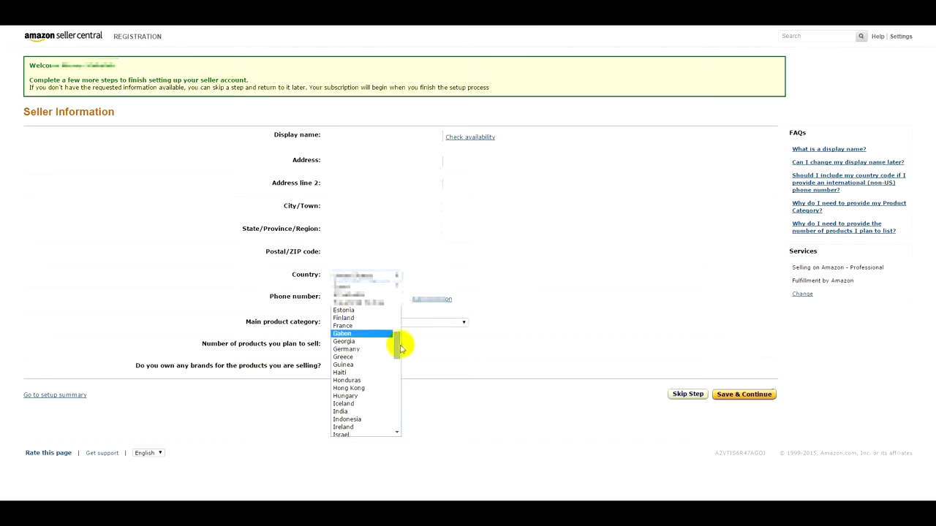
drag(397, 349, 397, 335)
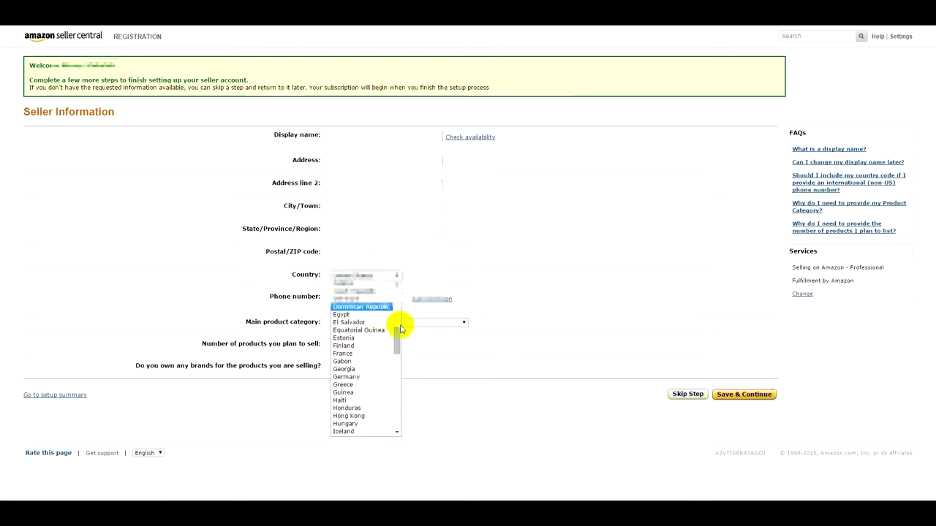
scroll(397, 330, up, 2)
drag(397, 331, 395, 306)
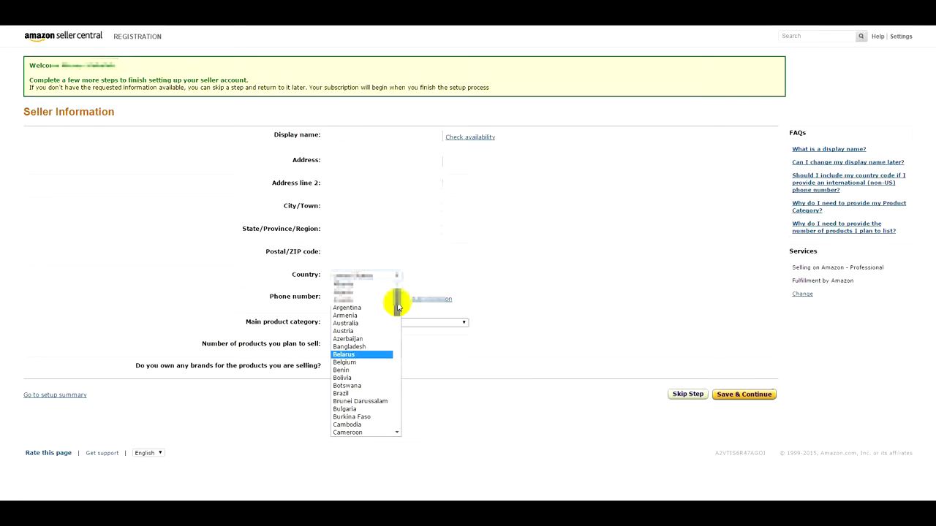
drag(397, 307, 400, 401)
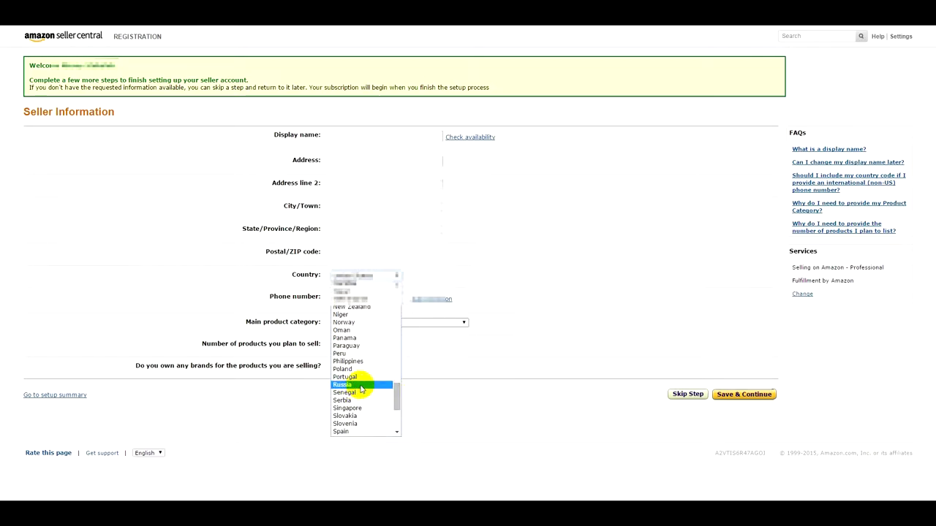
click(360, 389)
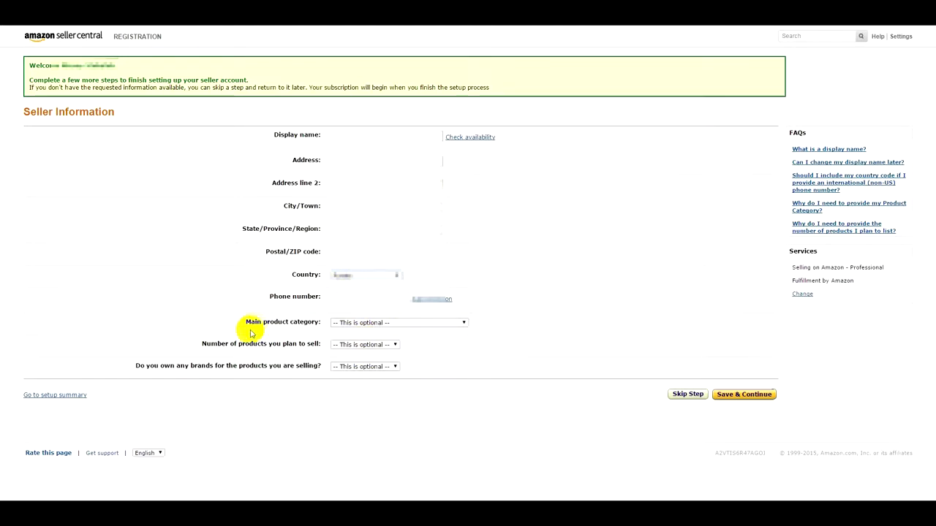
- Set the main product category to Home and Garden (including Pet Supplies)
click(463, 323)
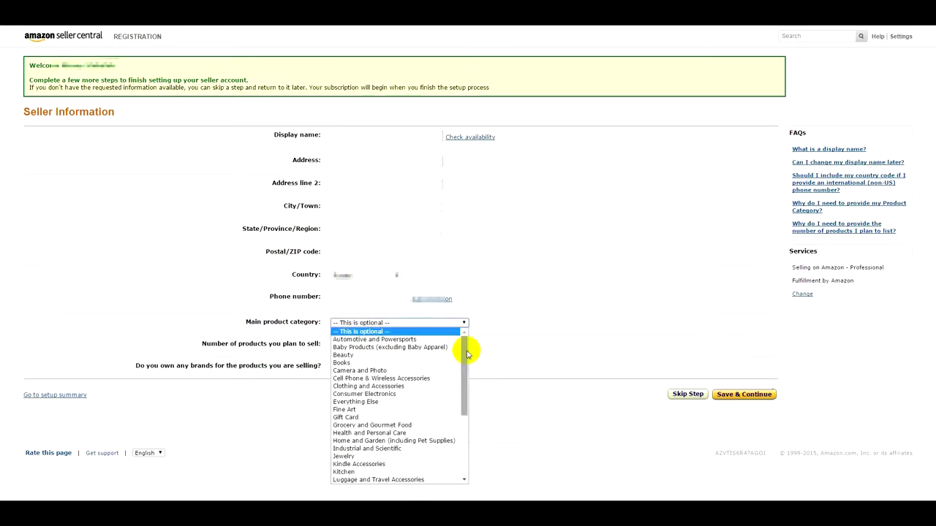
drag(468, 353, 471, 419)
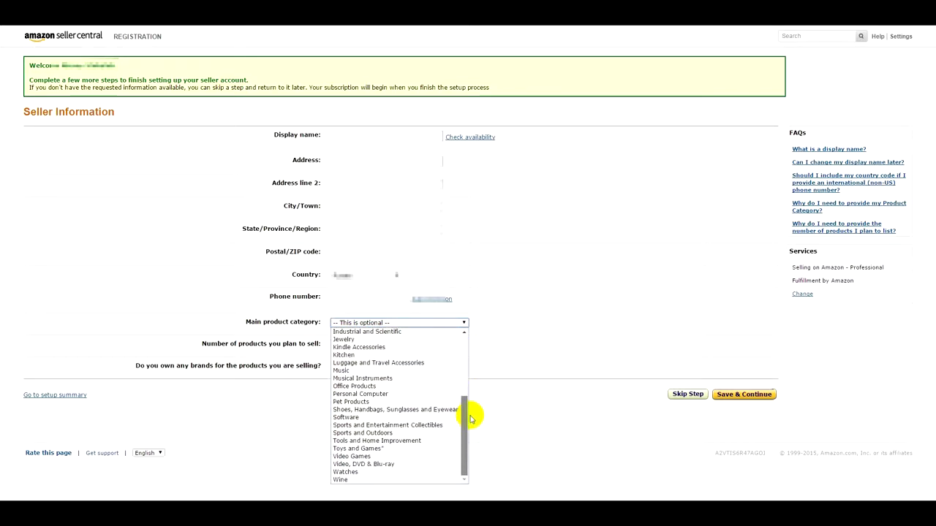
click(471, 419)
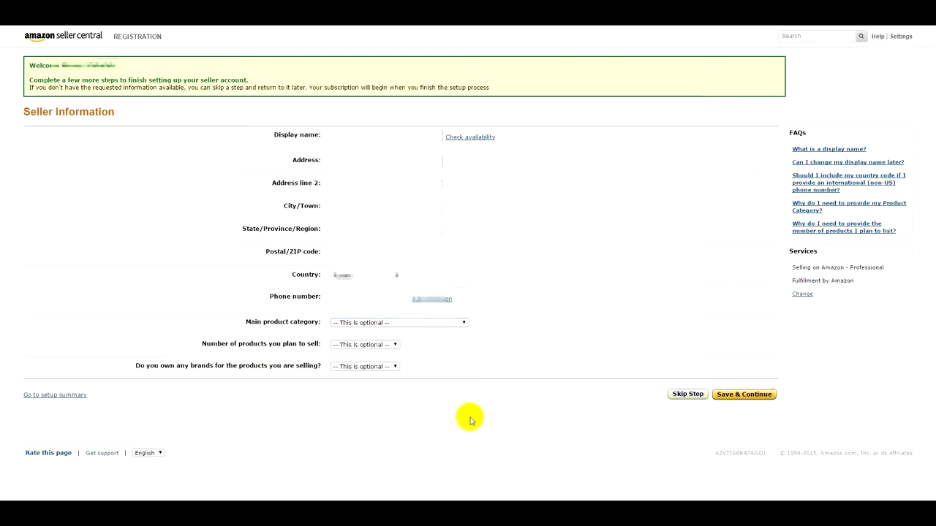
click(463, 324)
drag(464, 378, 468, 395)
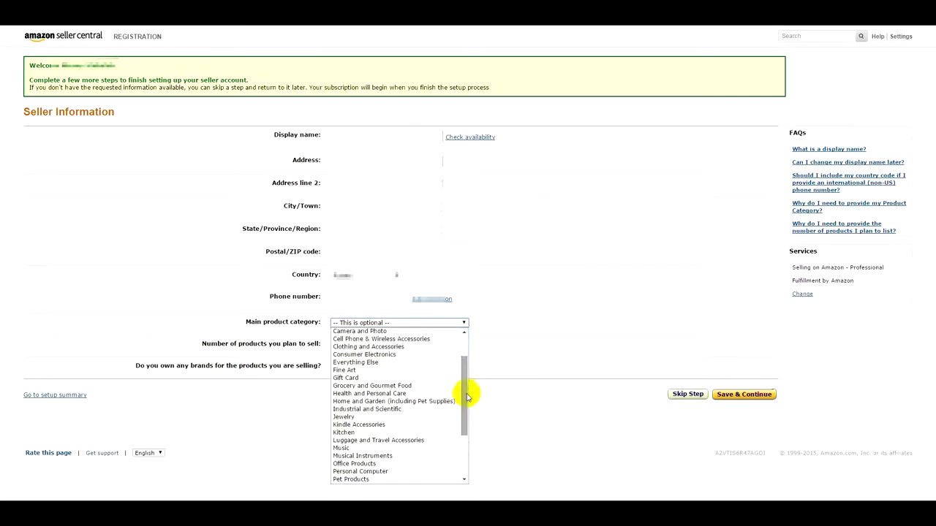
click(348, 403)
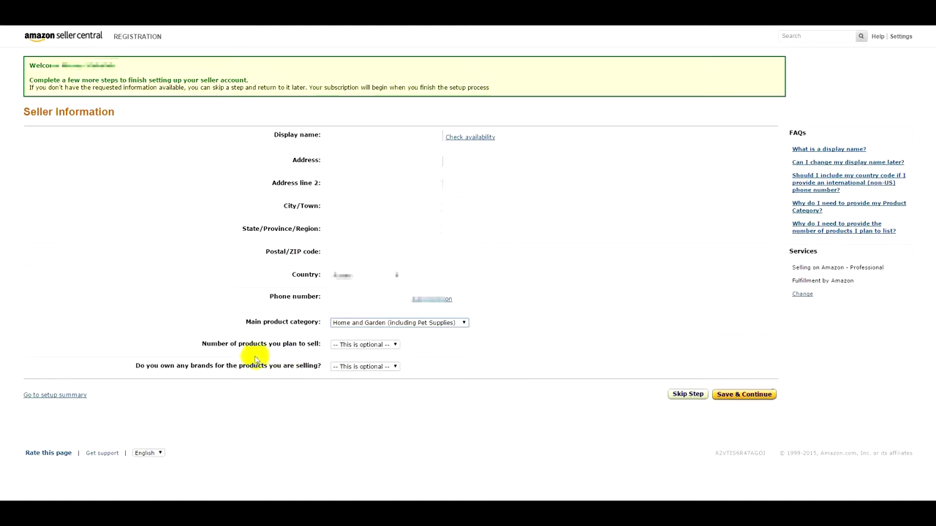
- Set the number of products planned for sale to >501
click(395, 346)
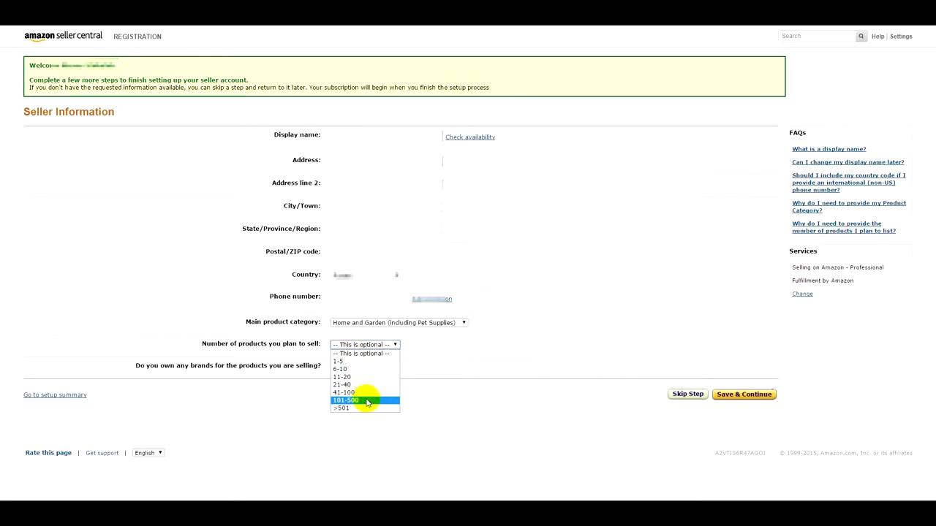
click(365, 401)
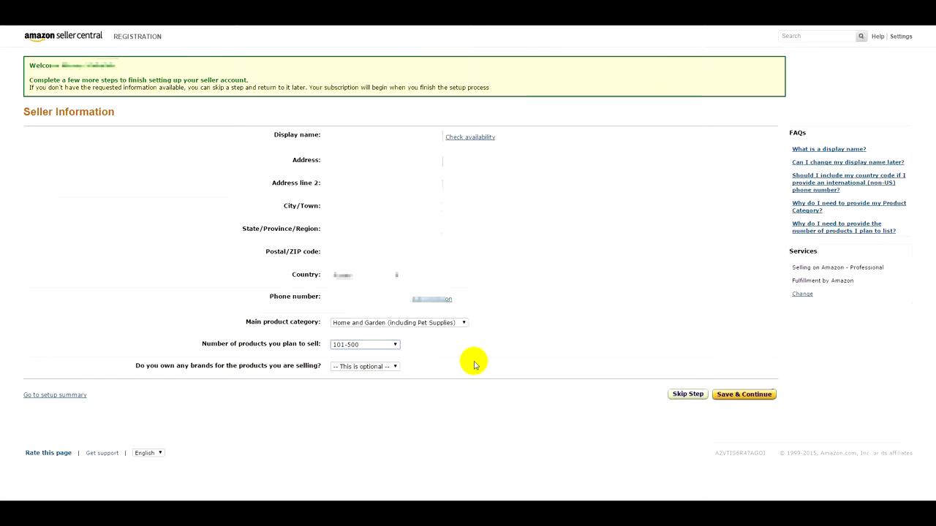
click(393, 344)
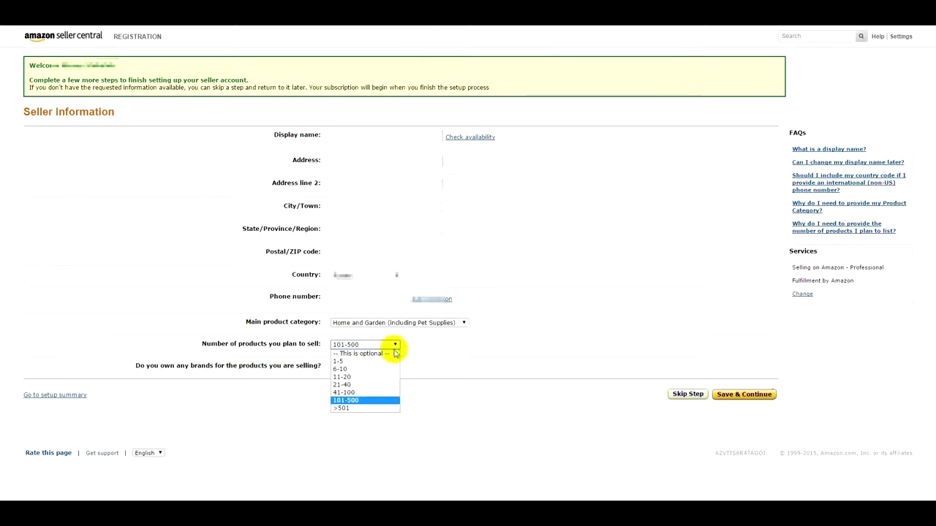
click(359, 415)
- Answer Yes to the question about owning brands for the products being sold
click(386, 368)
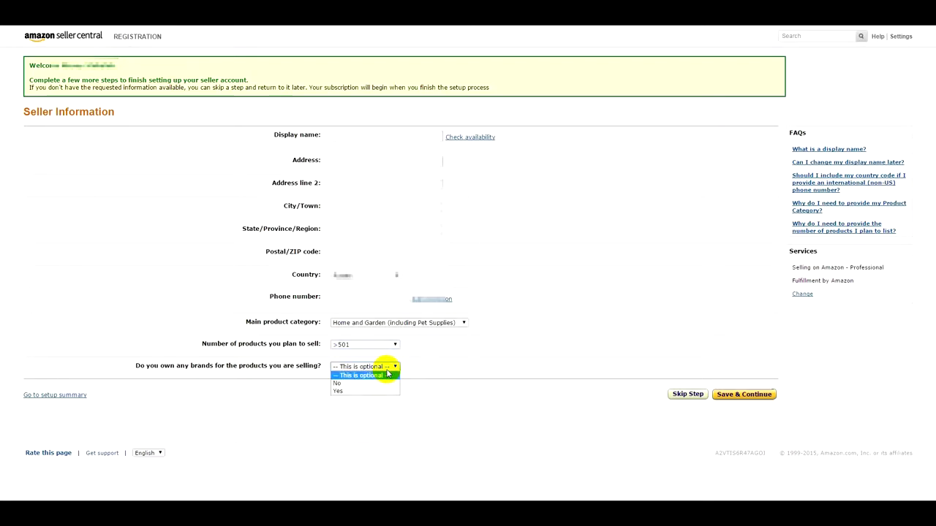
click(141, 363)
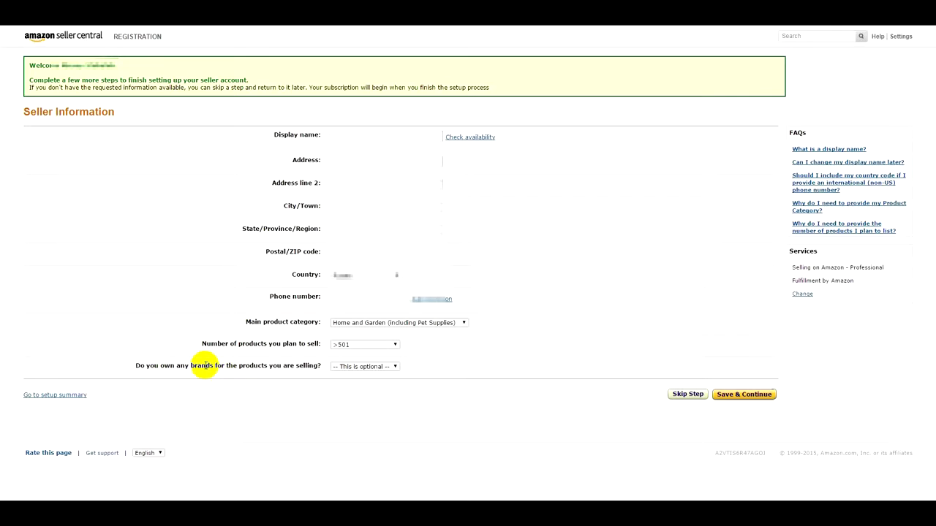
click(394, 370)
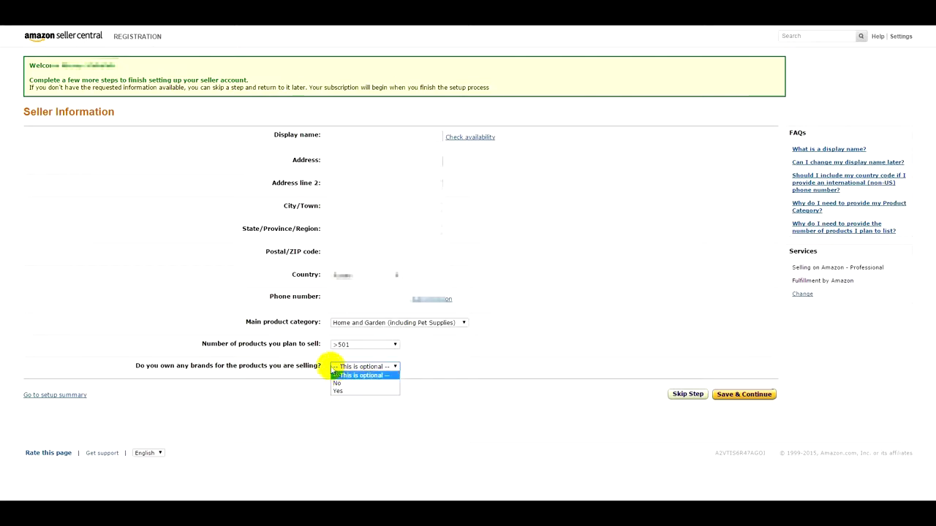
click(366, 393)
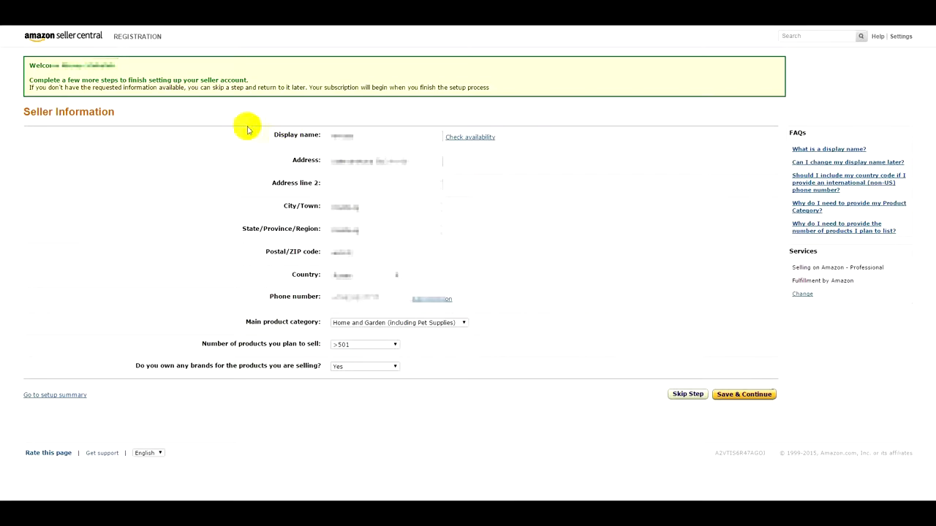
drag(276, 134, 323, 135)
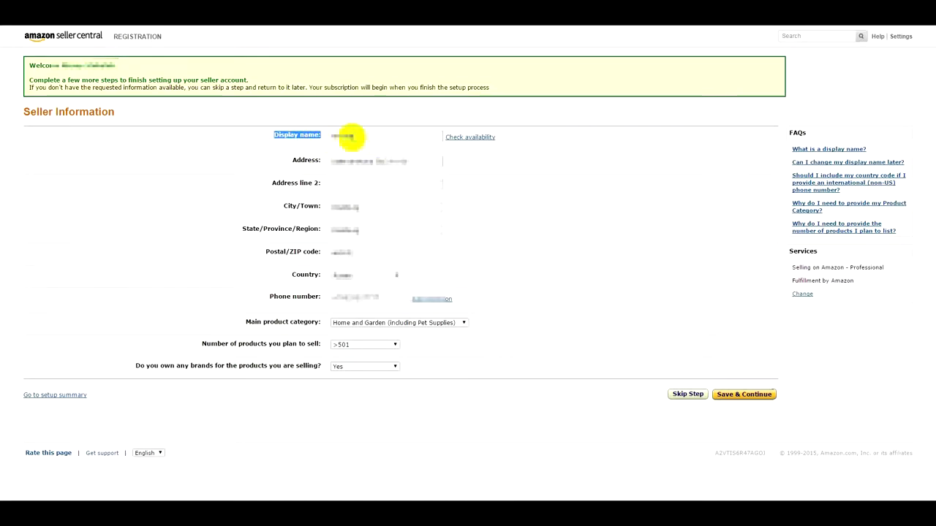
- Check the availability of the entered seller display name
click(523, 146)
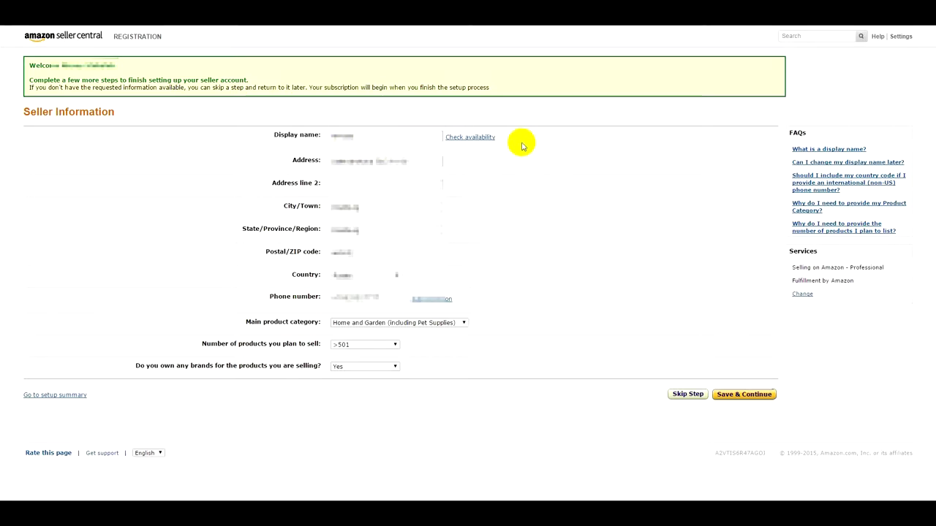
click(464, 137)
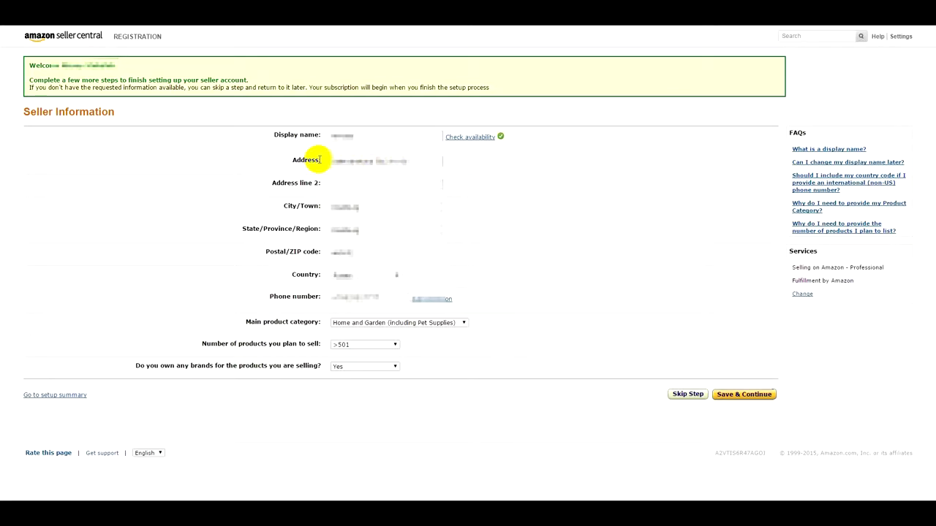
- Review the seller information form from the address and phone number through the product category, planned product count and brand ownership answers
drag(330, 160, 295, 158)
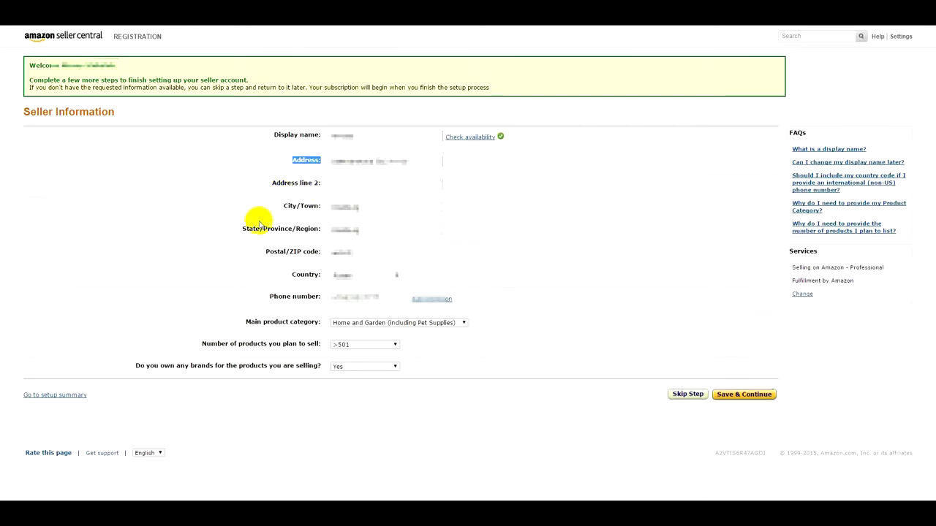
drag(320, 206, 283, 206)
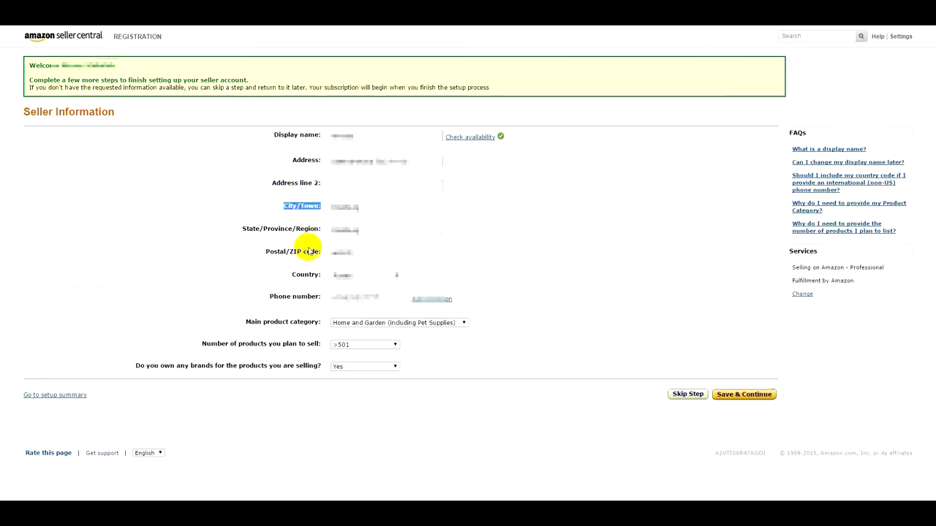
drag(321, 229, 232, 228)
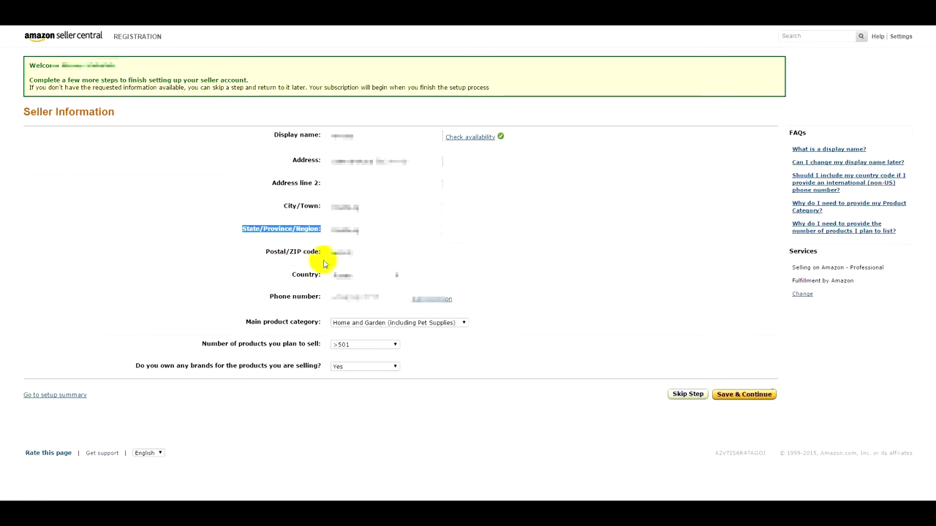
drag(320, 251, 265, 251)
drag(322, 276, 286, 272)
click(322, 298)
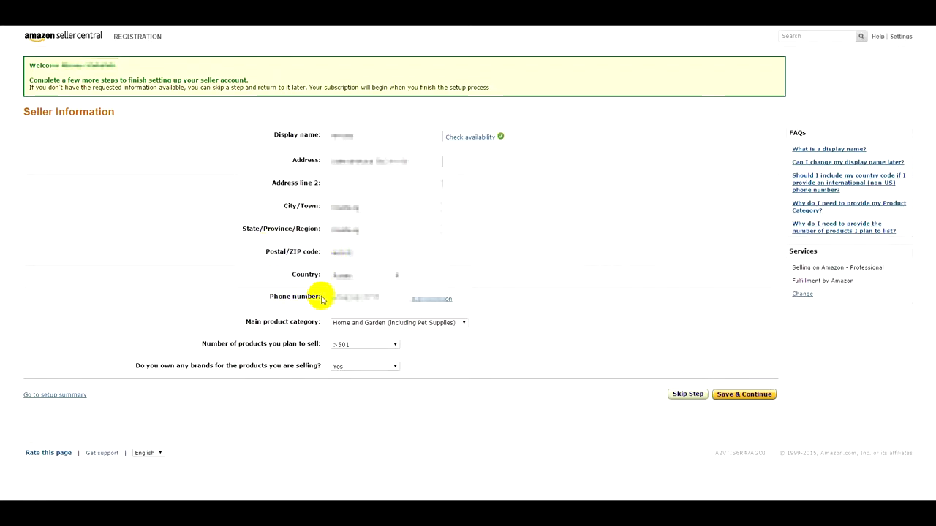
drag(321, 299, 263, 296)
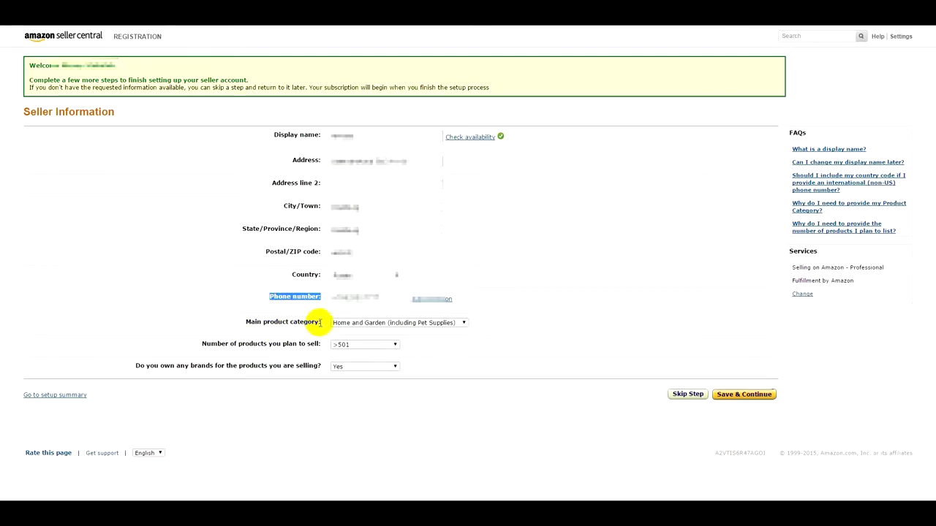
drag(321, 325, 242, 323)
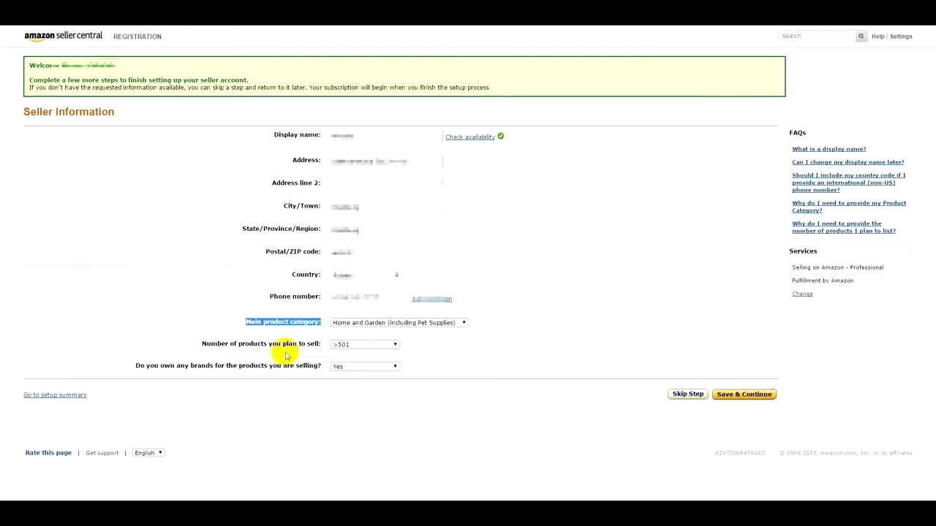
drag(321, 347, 204, 353)
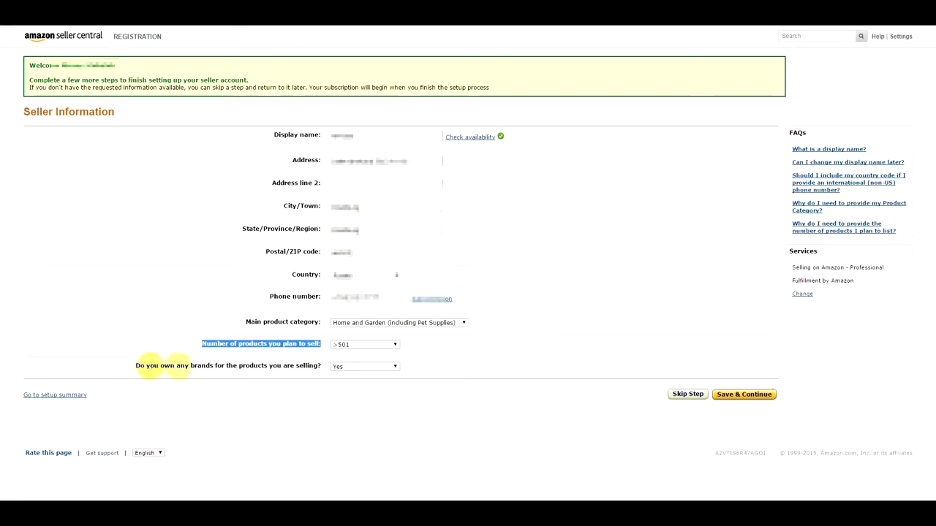
drag(321, 366, 137, 366)
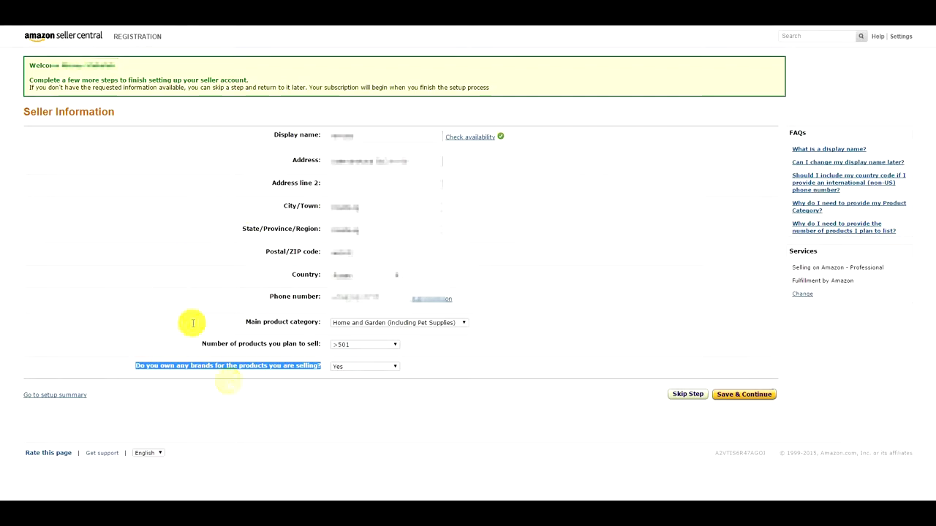
click(371, 396)
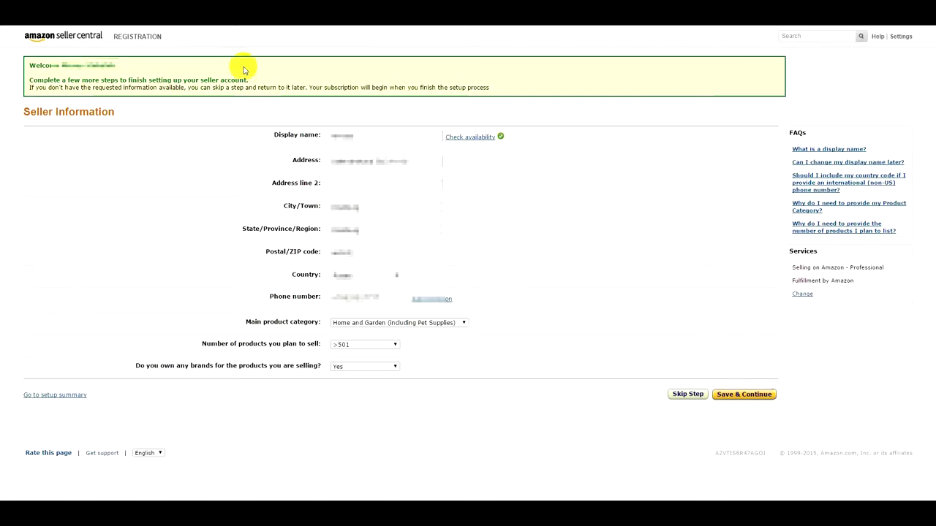
- Save the completed seller information and continue to the credit card information
click(735, 398)
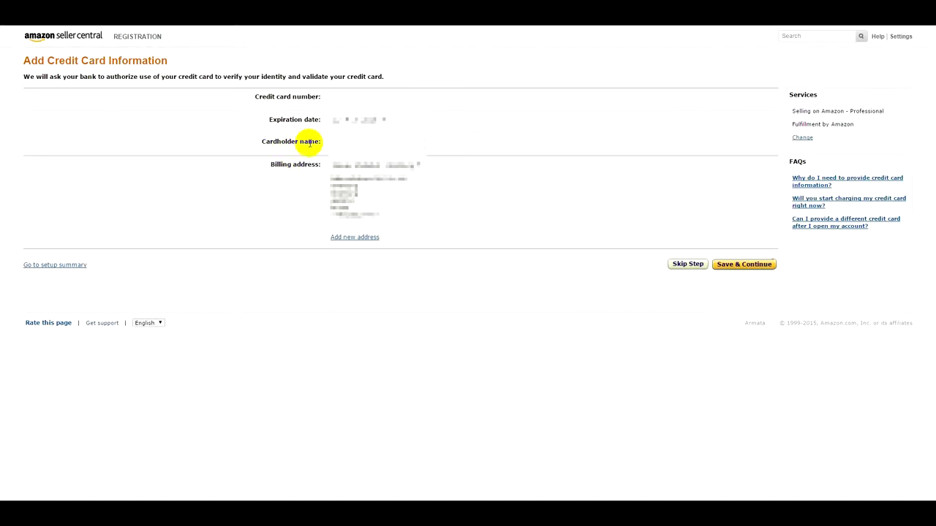
- Enter the credit card number and cardholder name, submit the card information, and dismiss the browser's offer to save the card
click(339, 142)
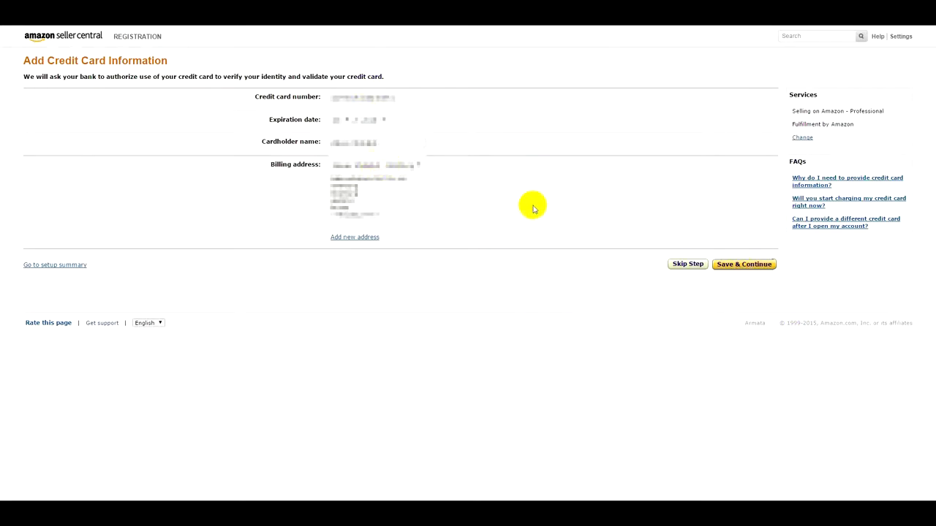
click(737, 265)
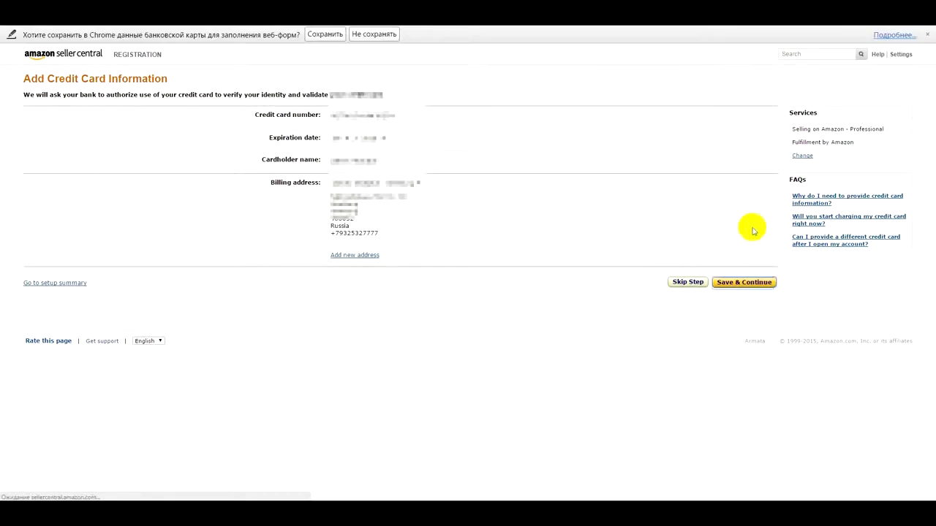
click(926, 34)
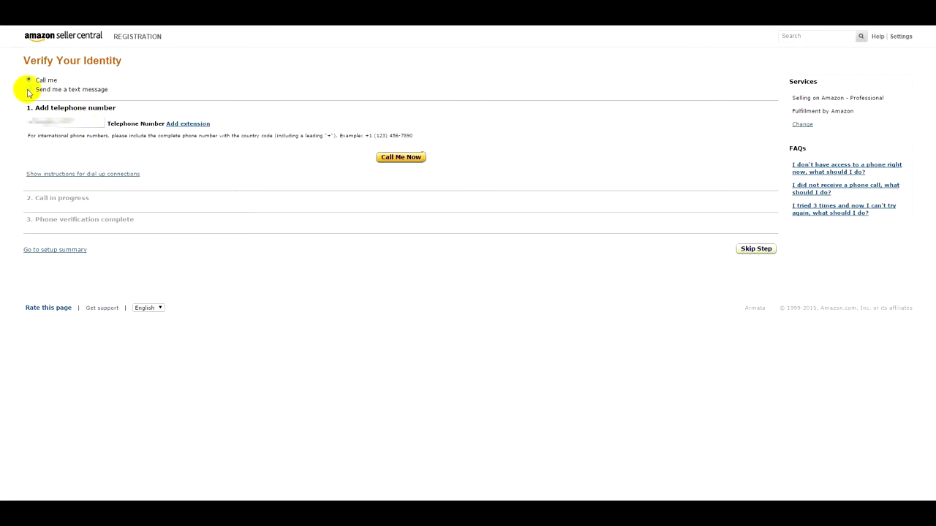
- Examine the call and text message options for identity verification and show the dial-up connection instructions with the PIN
drag(58, 80, 44, 79)
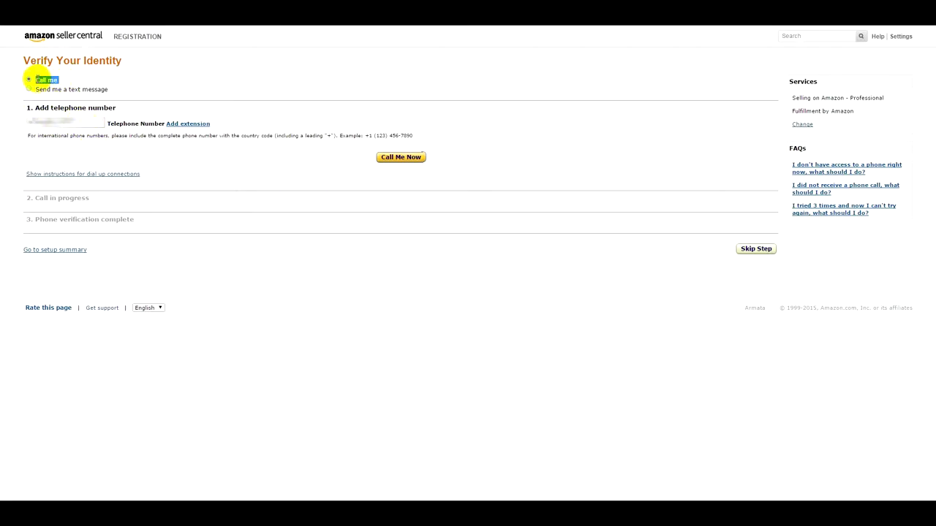
drag(37, 89, 108, 89)
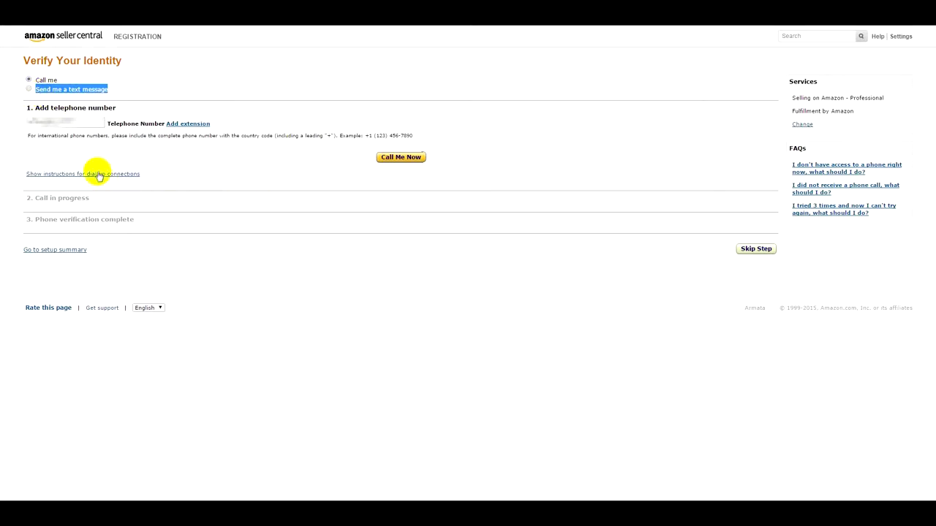
click(186, 174)
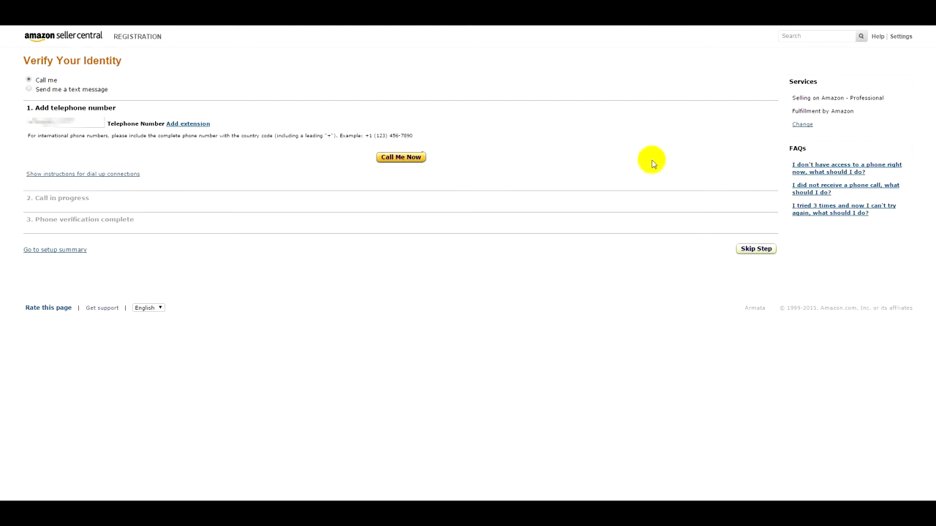
click(94, 174)
drag(443, 222, 420, 223)
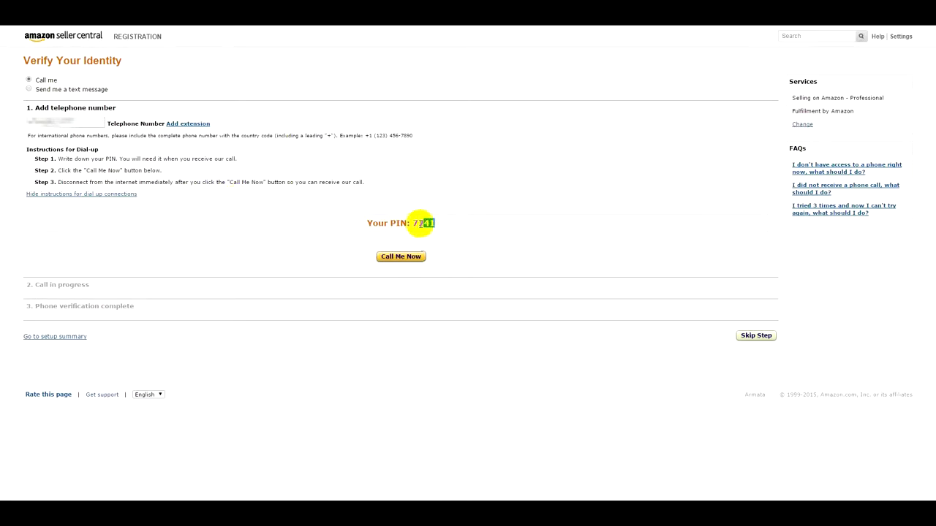